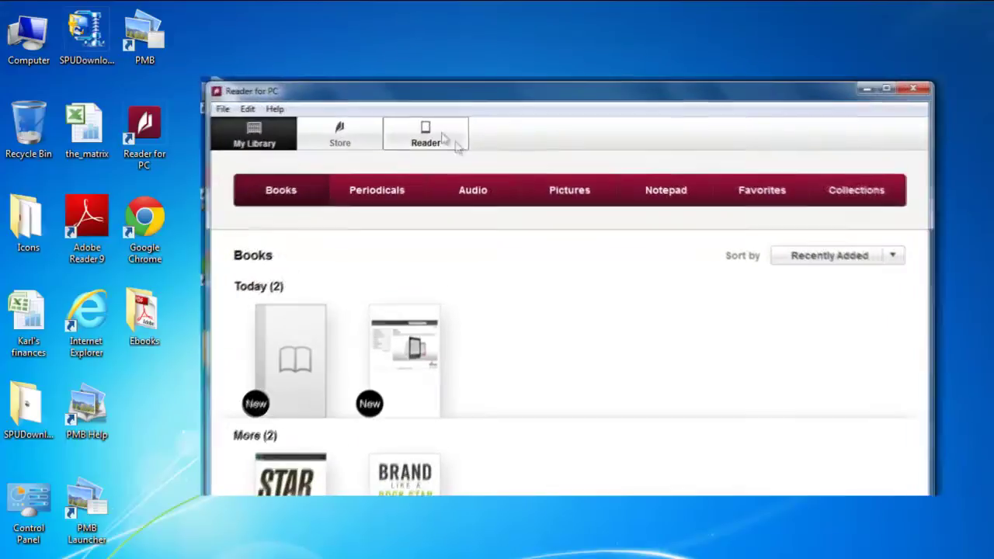
Toggle Select All in the PRS-T1 Reader's Sync Settings and start a sync.
left_click(432, 131)
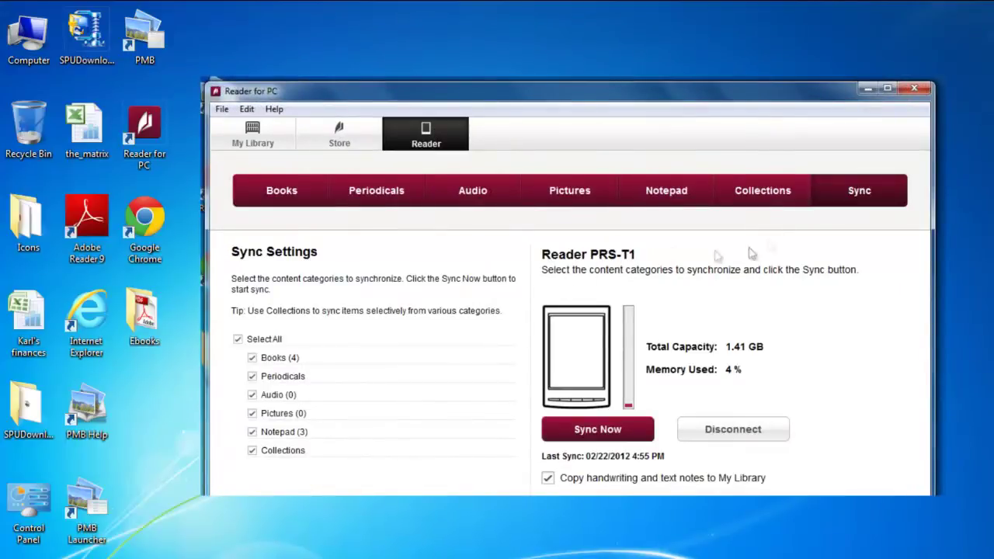
left_click(239, 339)
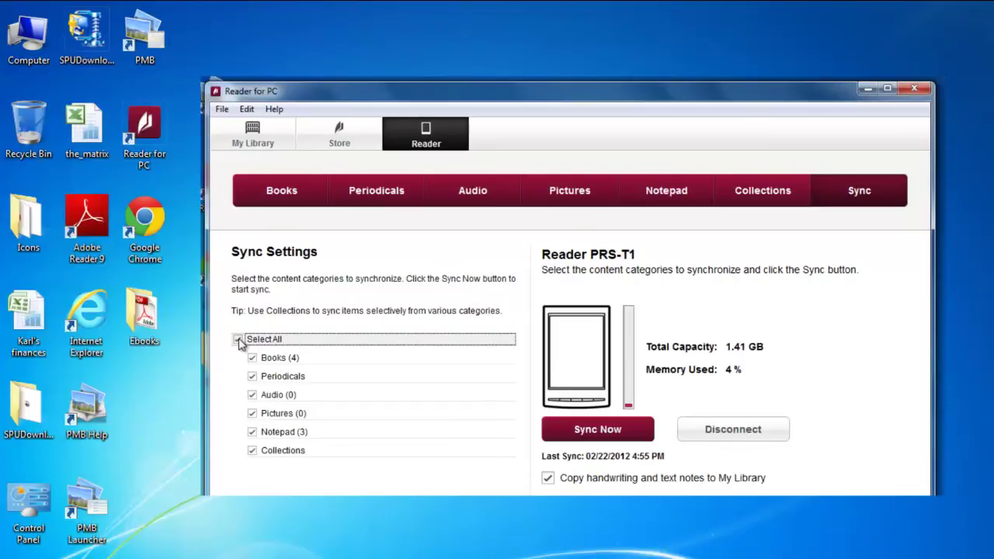
left_click(590, 429)
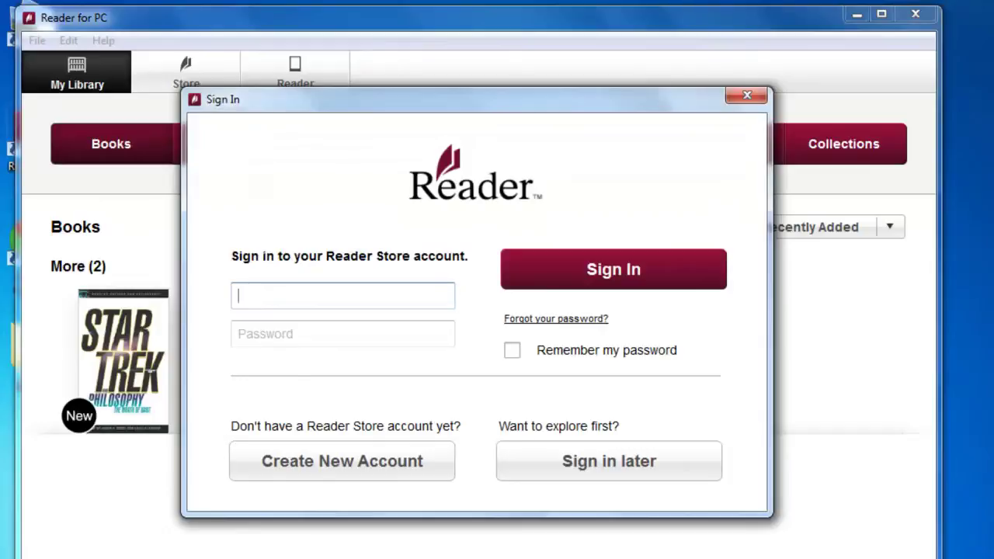
Enter the Reader Store account e-mail and password and sign in.
left_click(359, 308)
key("Tab")
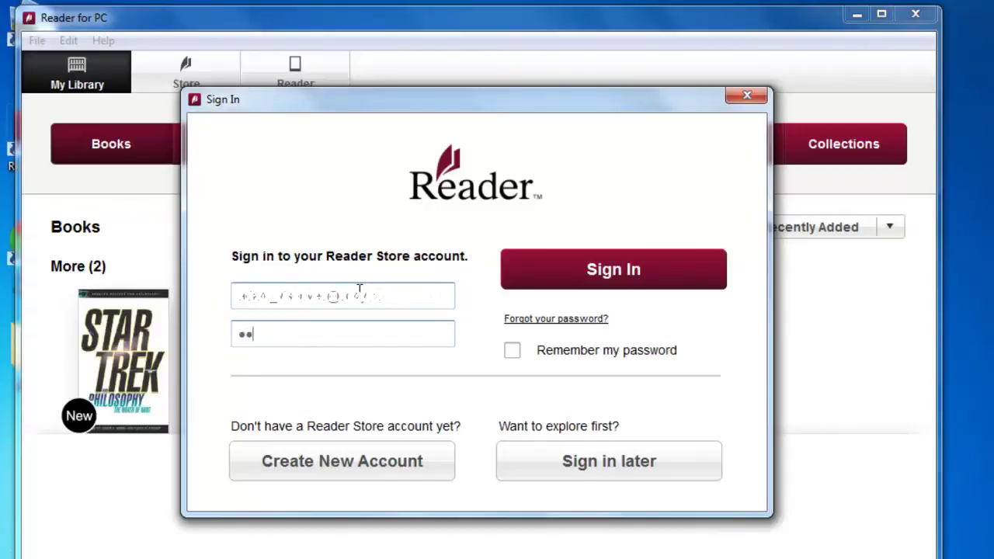
left_click(632, 271)
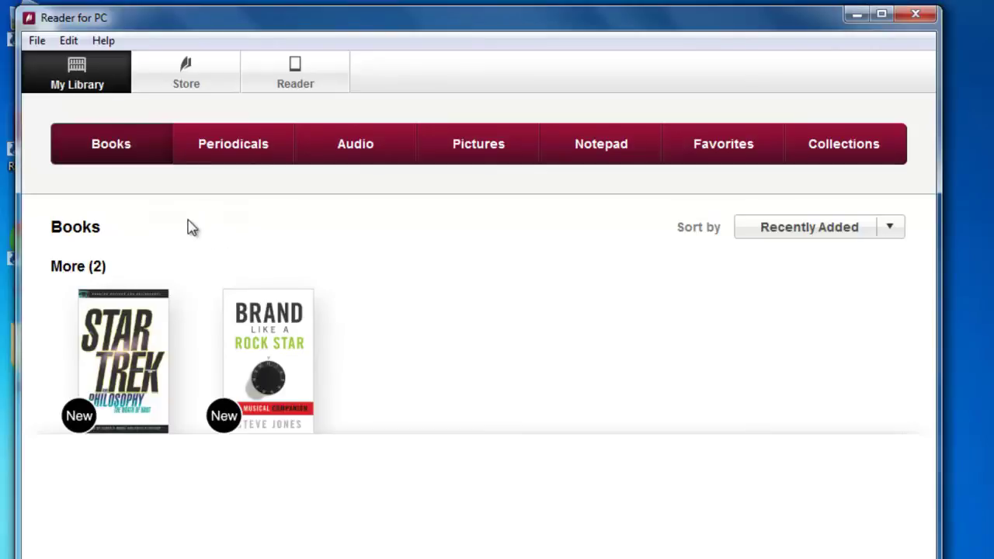
Browse the signed-in Reader Store home page, then go back to My Library.
left_click(187, 72)
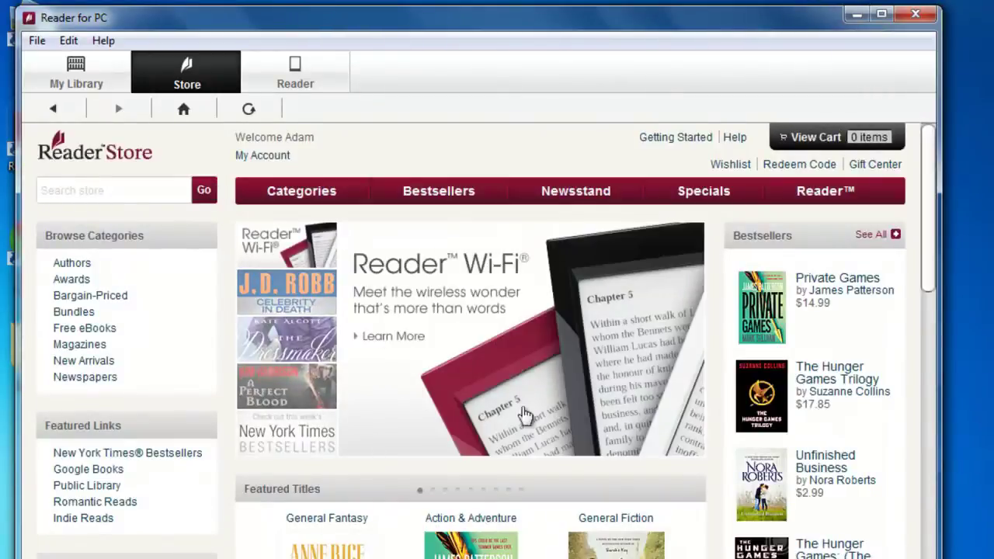
left_click(77, 74)
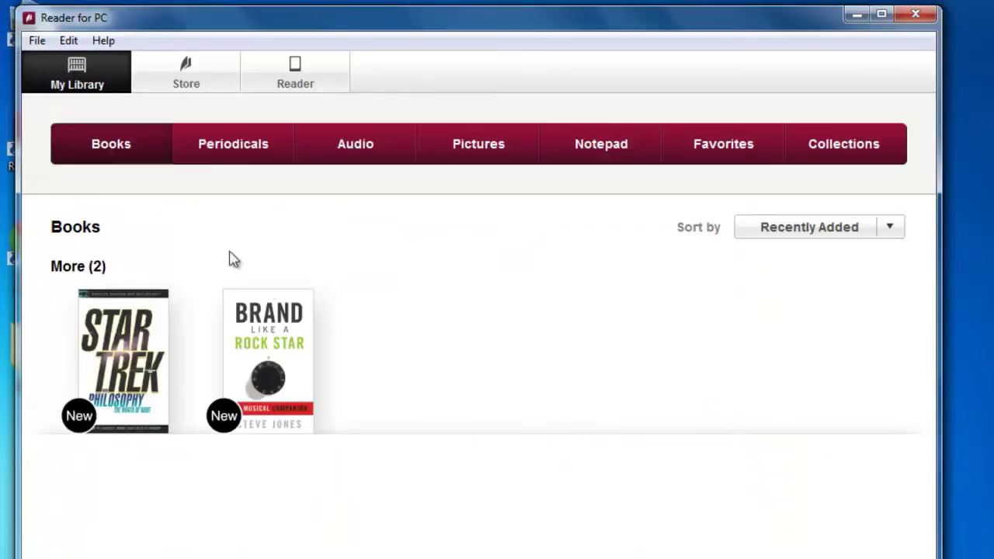
Import the PRST1 PDF from Desktop > Ebooks using File > Import Files.
left_click(37, 42)
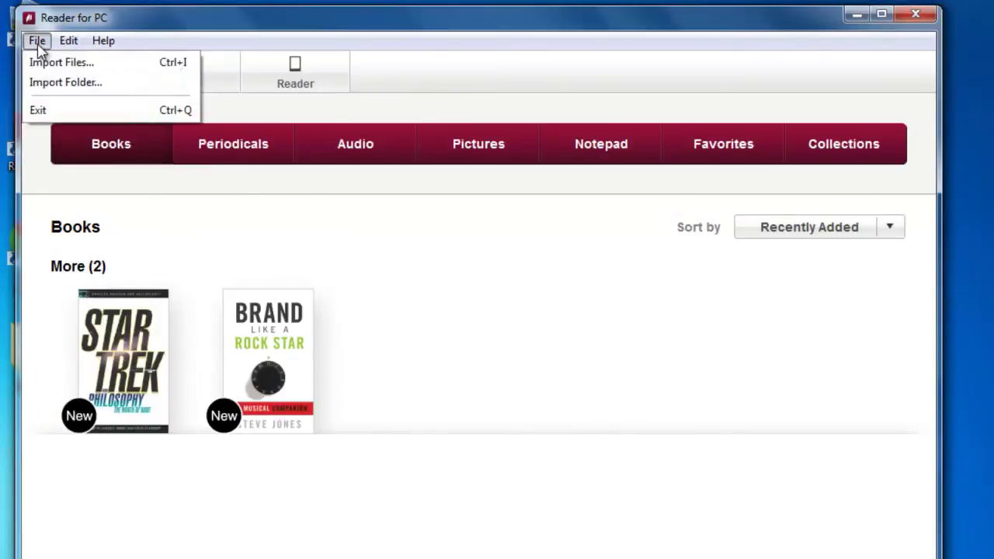
left_click(50, 65)
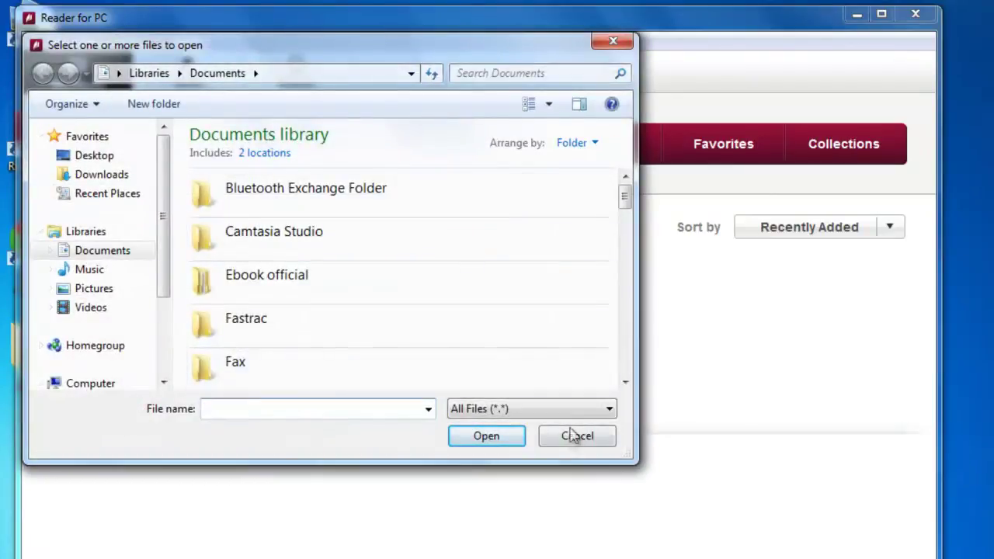
left_click(572, 446)
left_click(36, 42)
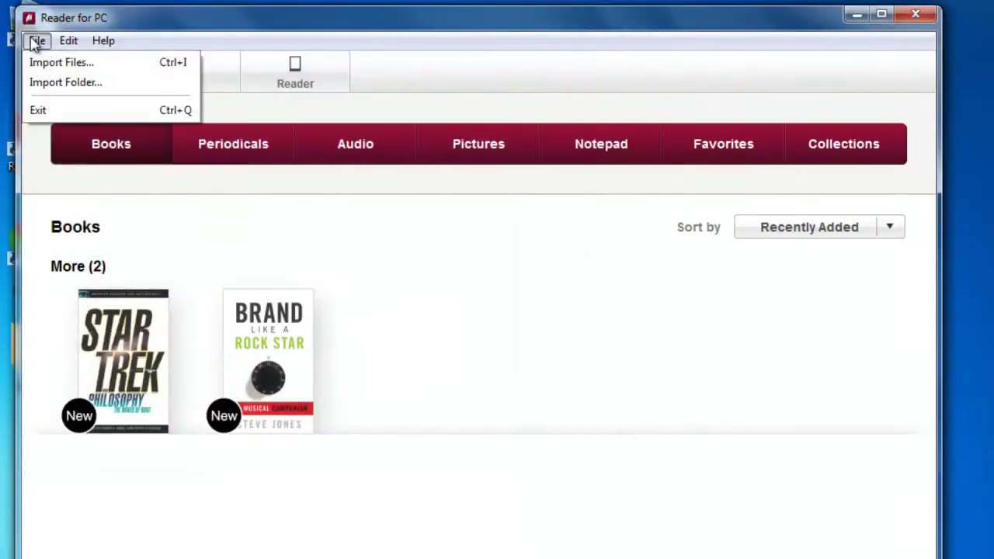
left_click(46, 67)
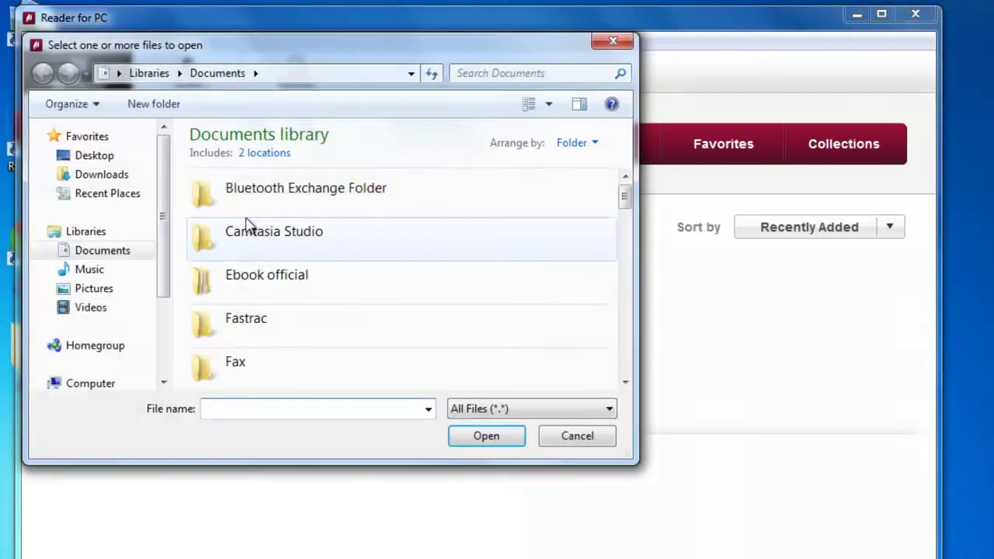
left_click(111, 159)
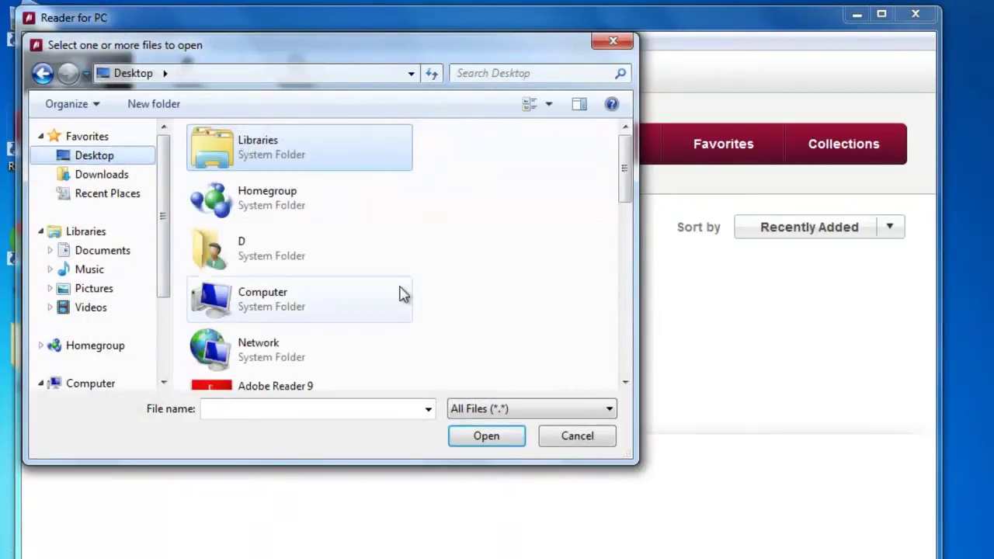
left_click_drag(629, 181, 626, 275)
double_click(304, 273)
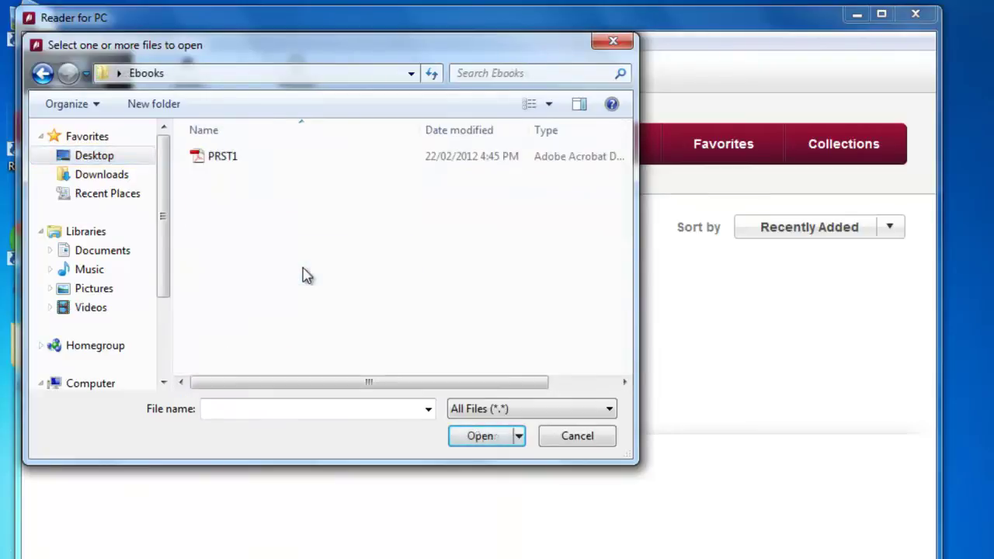
left_click(225, 159)
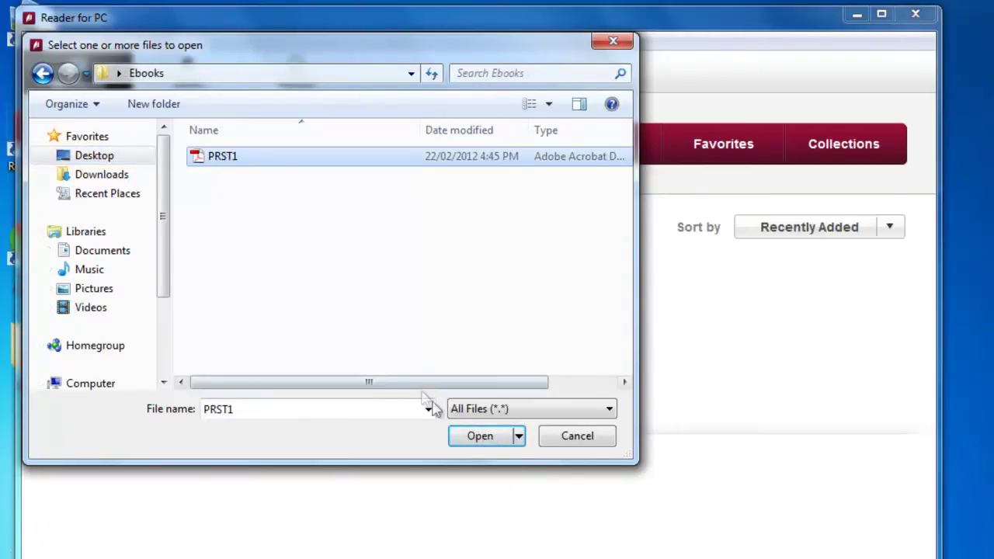
left_click(474, 439)
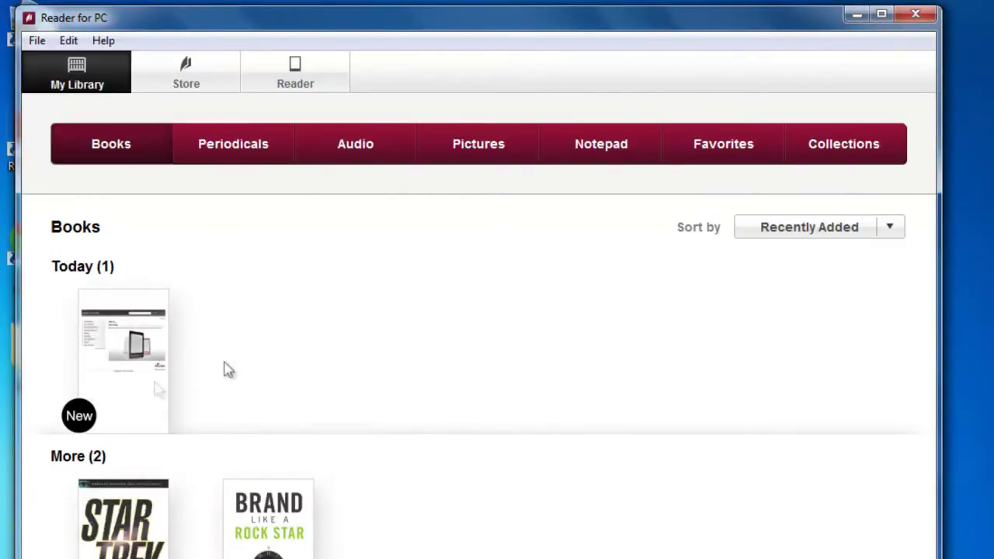
Import the Abstract Word document from the Documents library using File > Import Files.
left_click(35, 40)
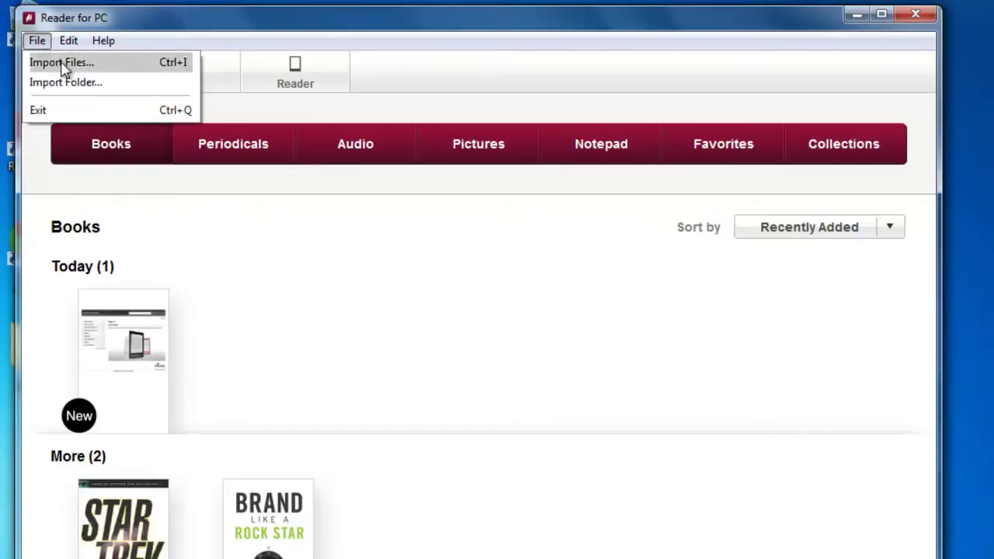
left_click(64, 64)
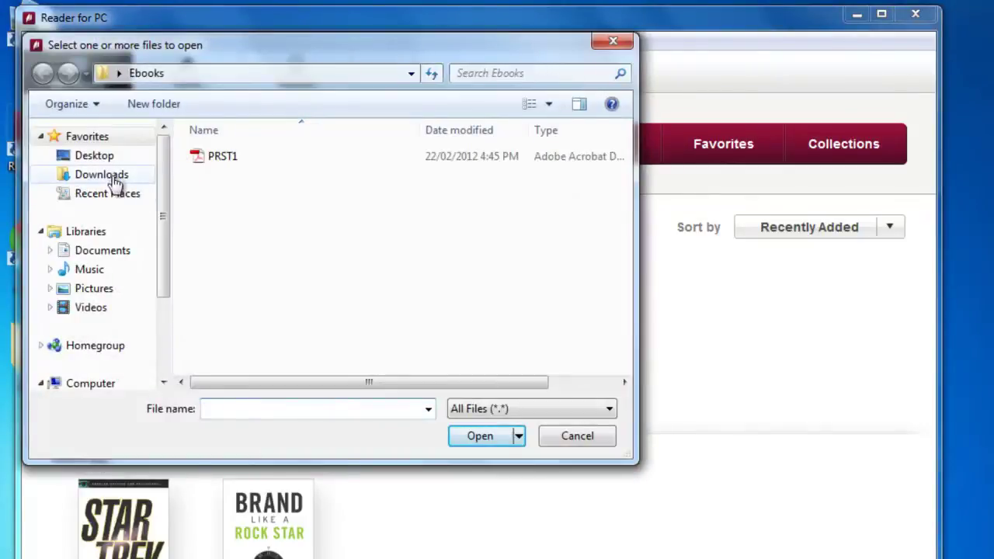
left_click(109, 253)
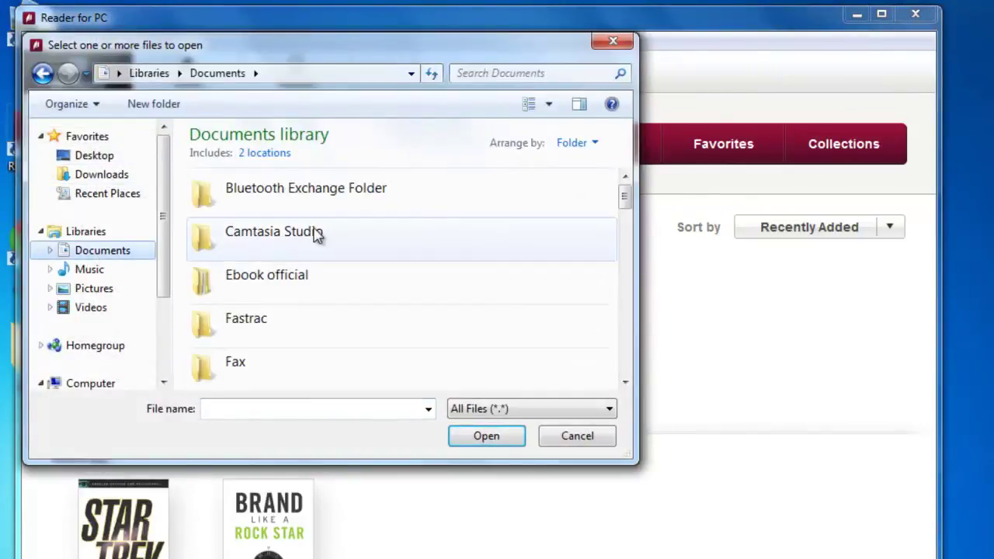
left_click_drag(625, 194, 627, 276)
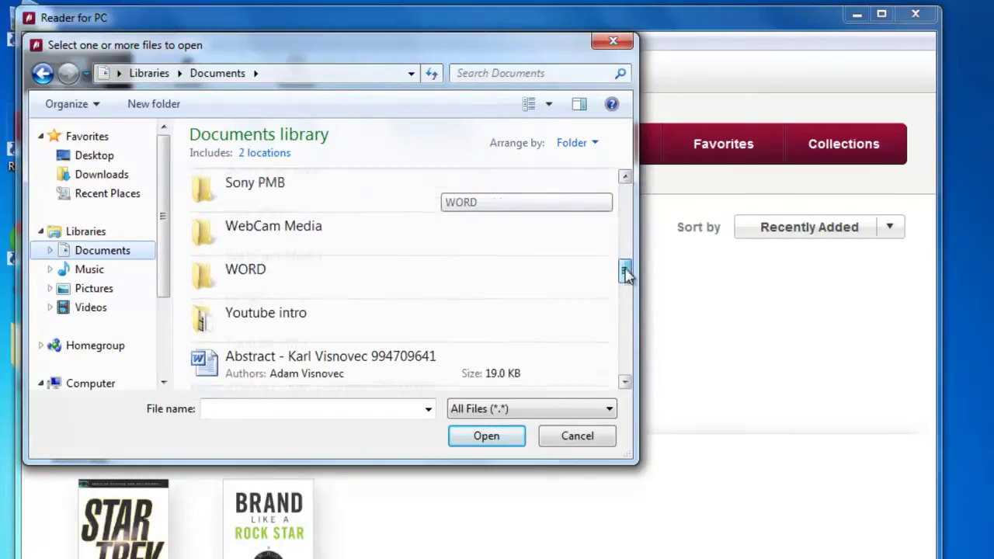
left_click(399, 344)
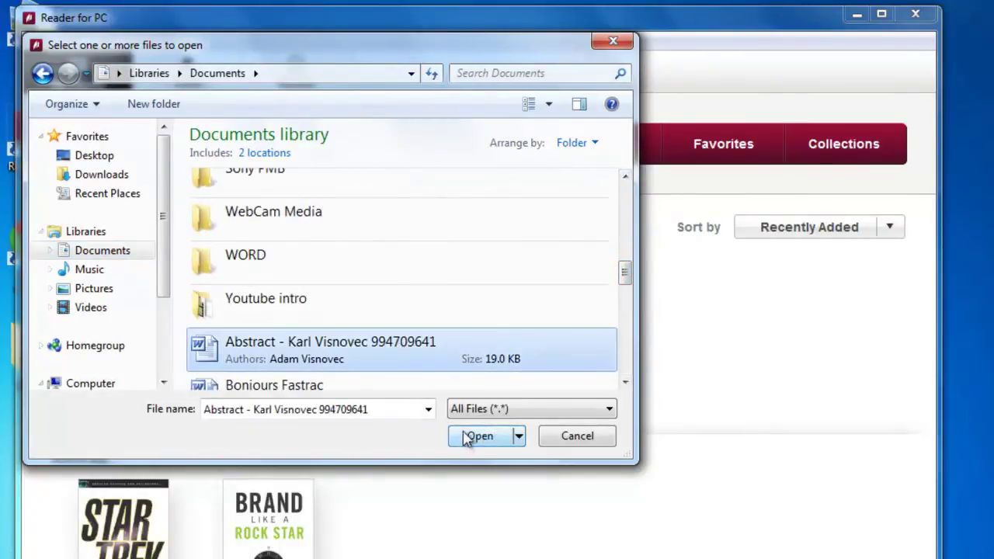
left_click(466, 437)
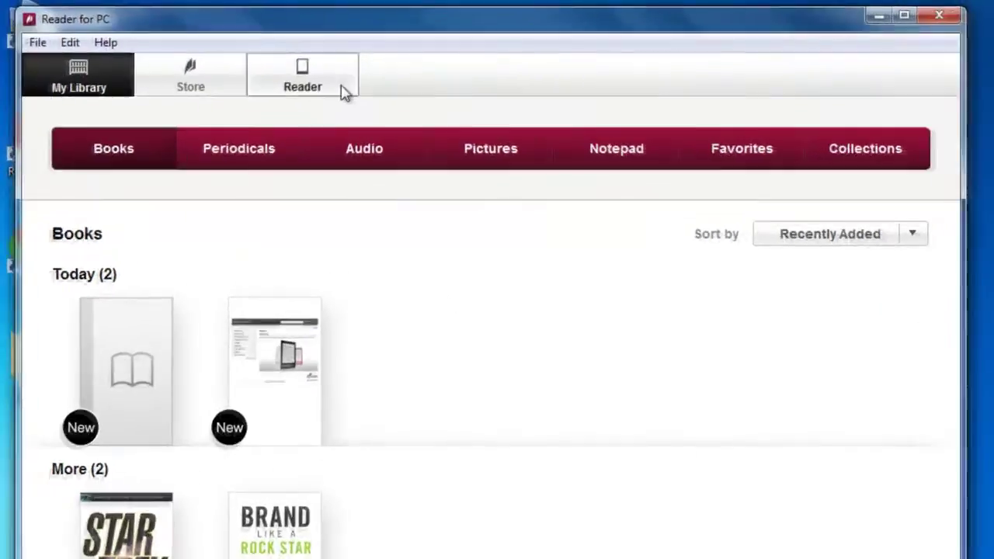
Re-select all sync categories for the PRS-T1 and sync, transferring 7 items.
left_click(308, 73)
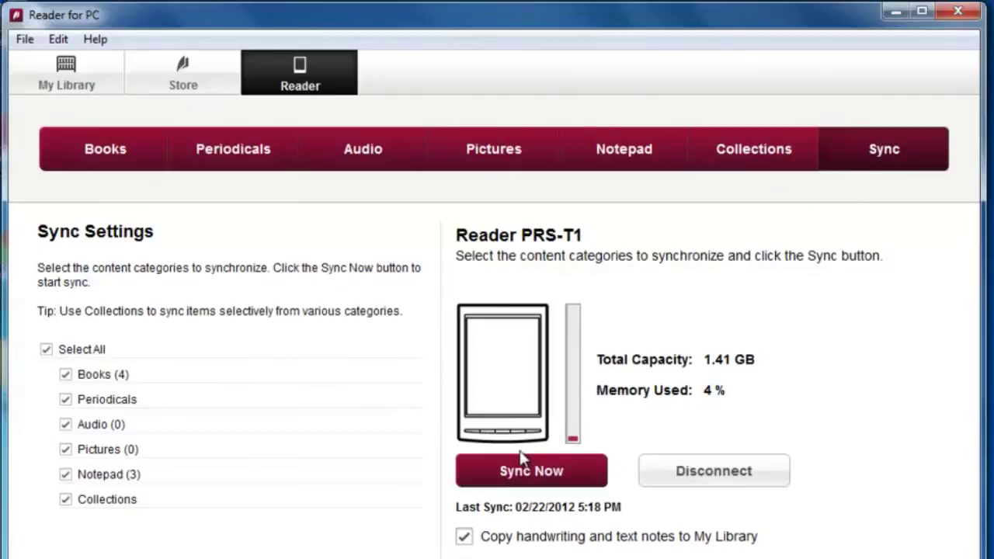
left_click(47, 352)
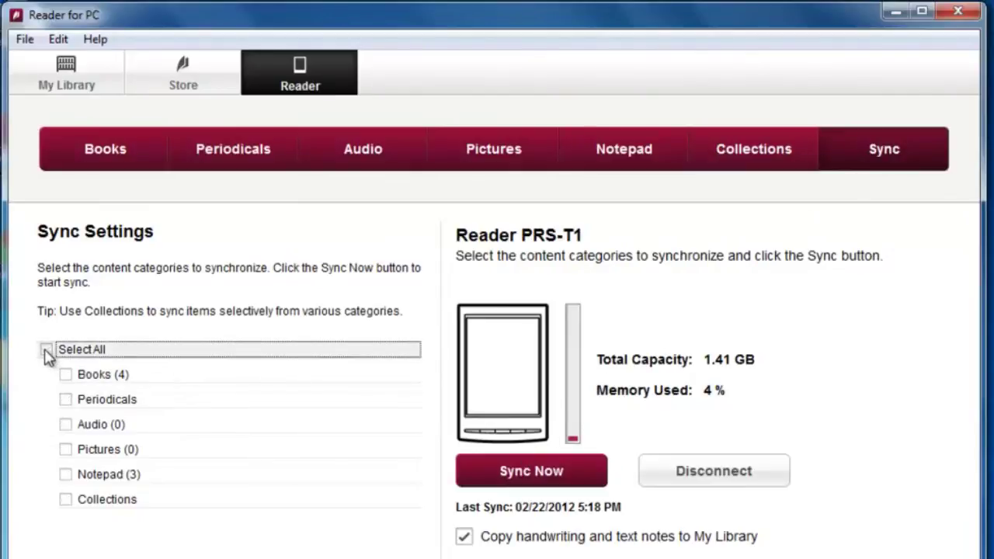
left_click(46, 351)
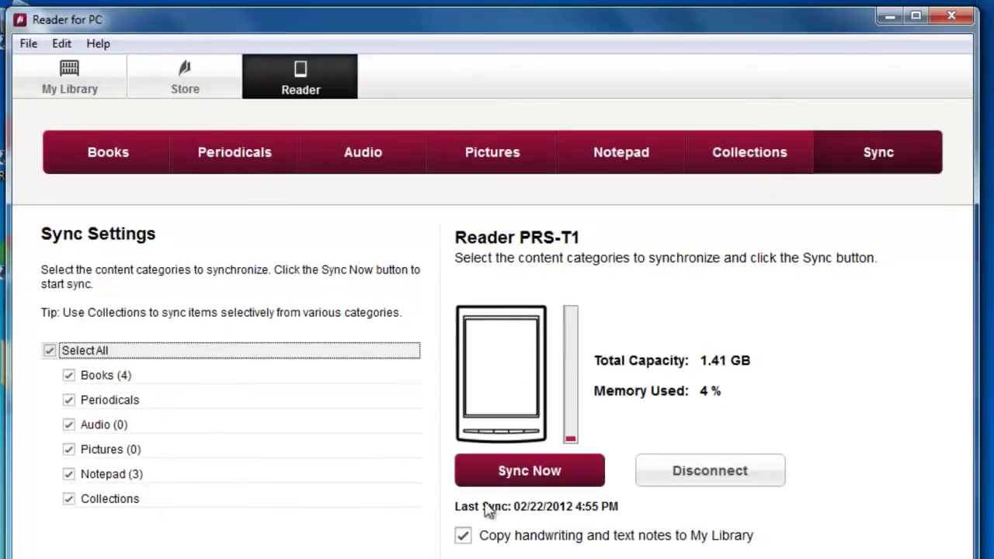
left_click(519, 474)
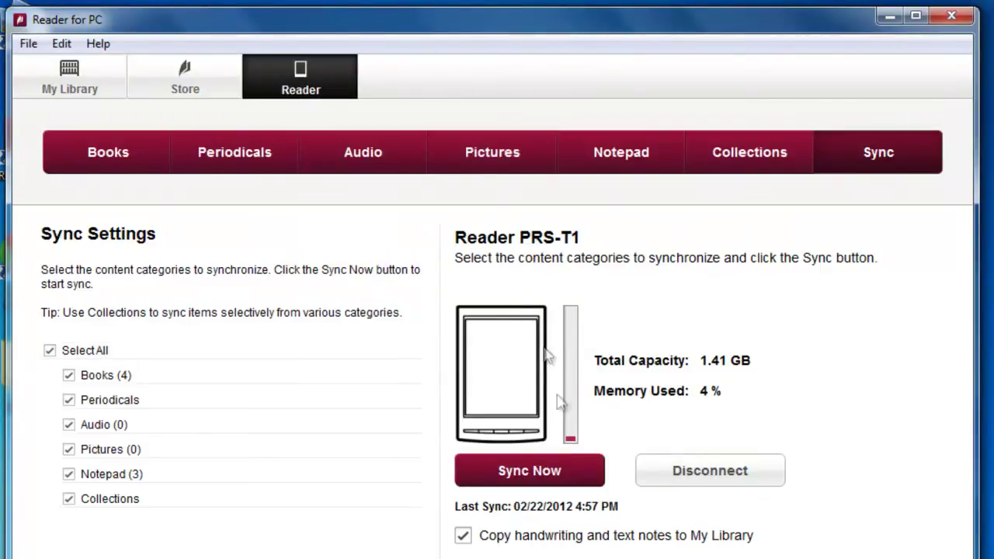
Disconnect the PRS-T1 Reader from the Reader Sync page.
left_click(689, 473)
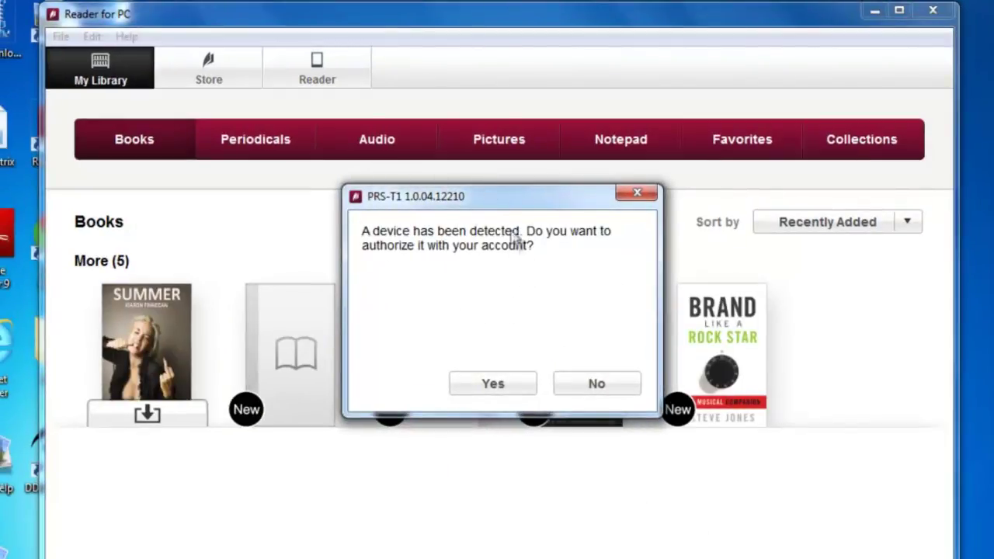
Authorize the PRS-T1 with the account and begin downloading its 103.8 MB software update.
left_click(487, 386)
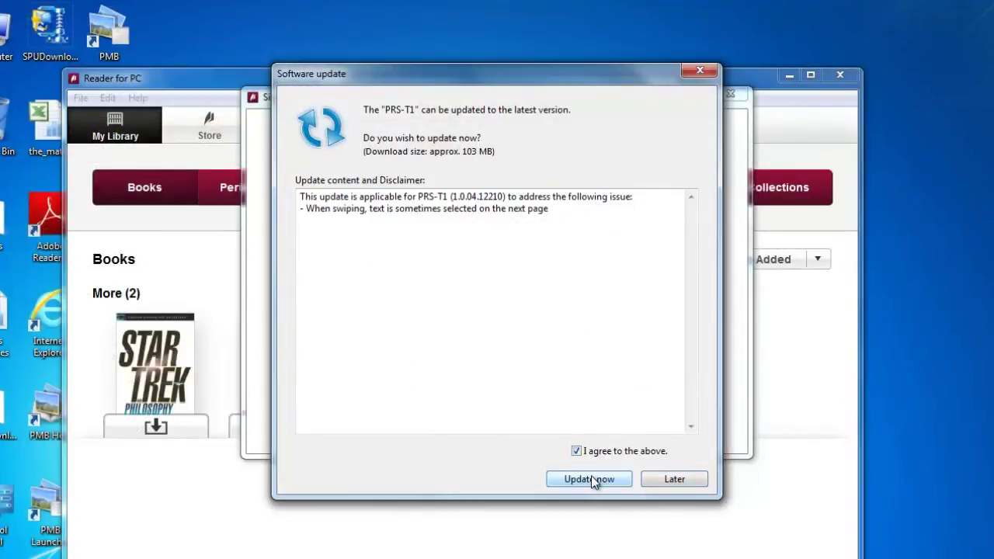
left_click(591, 477)
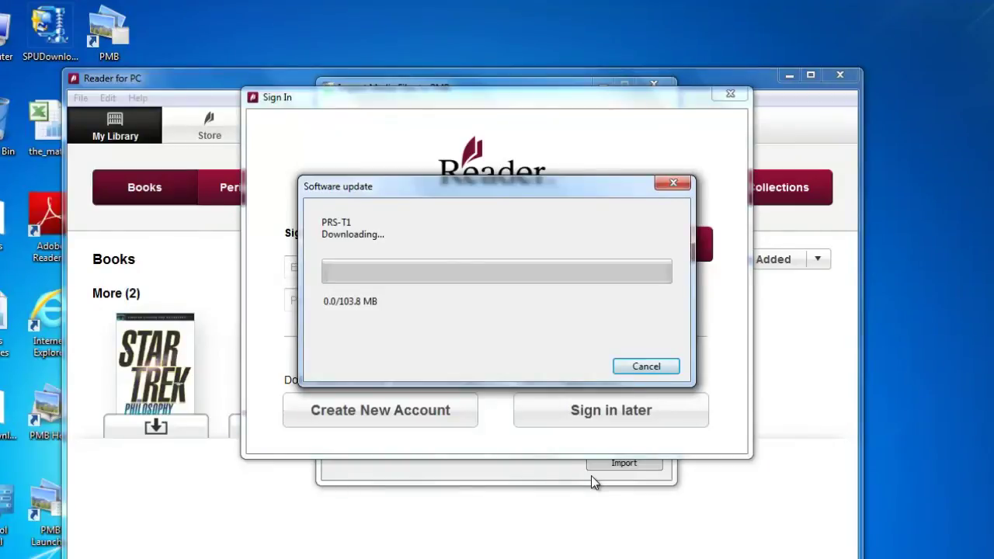